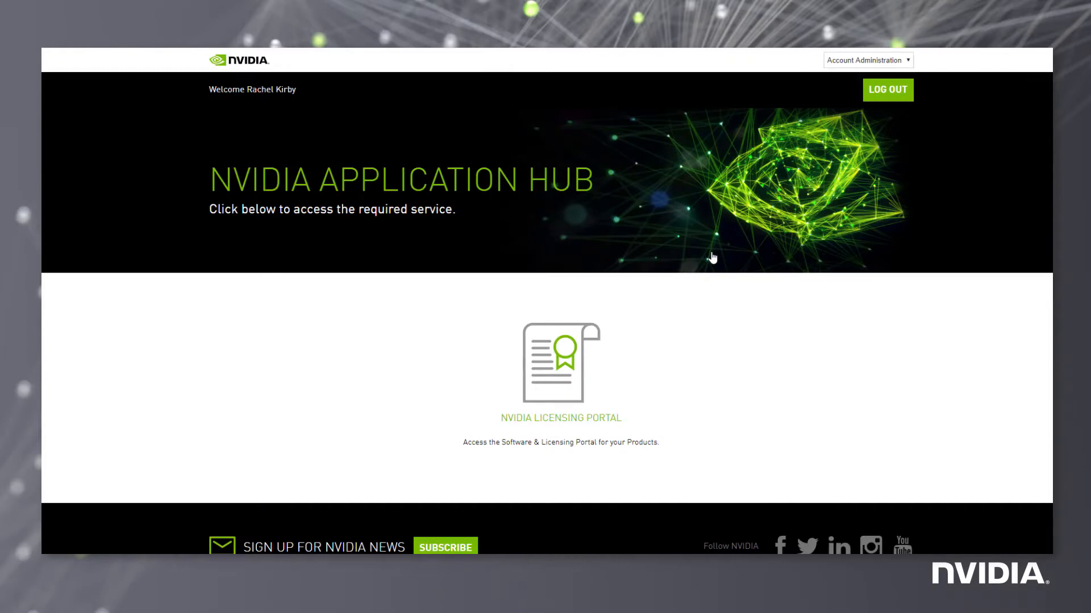
Step: Open the NVIDIA Licensing Portal and review its entitlements, software downloads and virtual groups, plus the products under the dashboard's entitlement
left_click(569, 420)
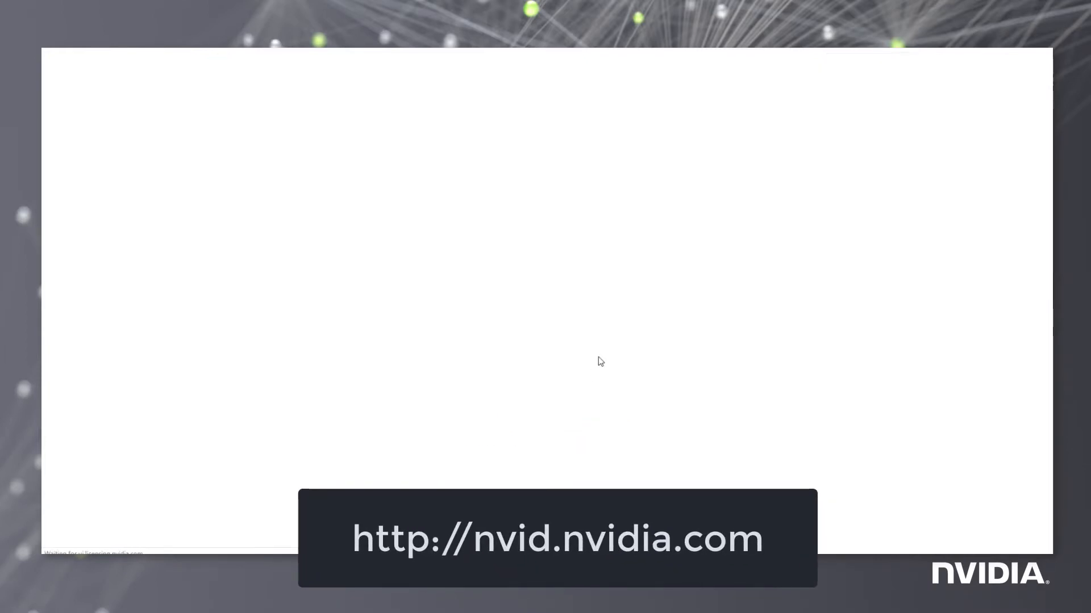
left_click(111, 115)
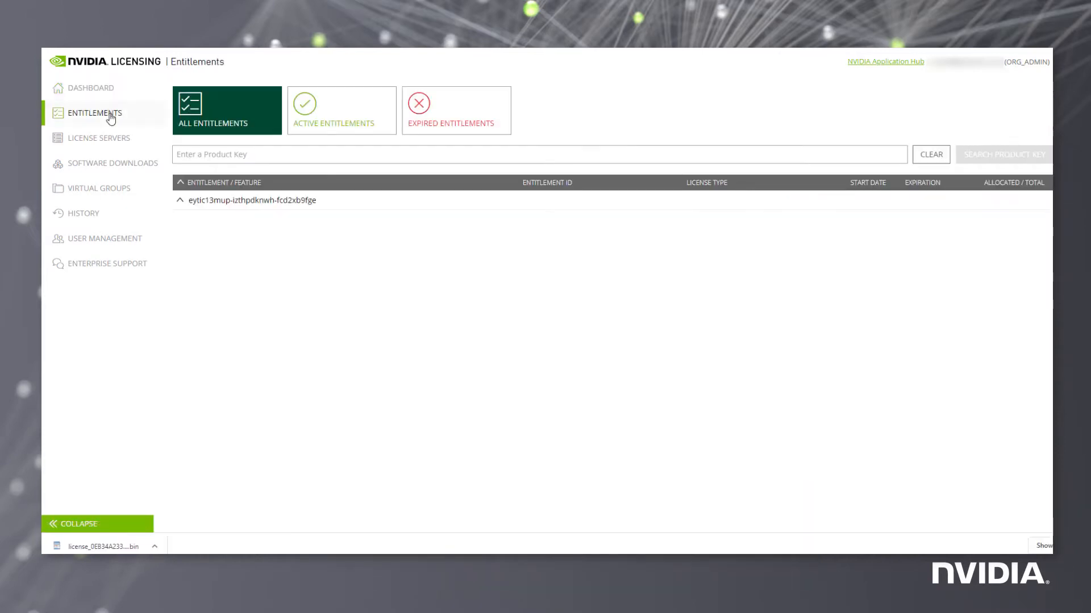
left_click(249, 206)
left_click(121, 164)
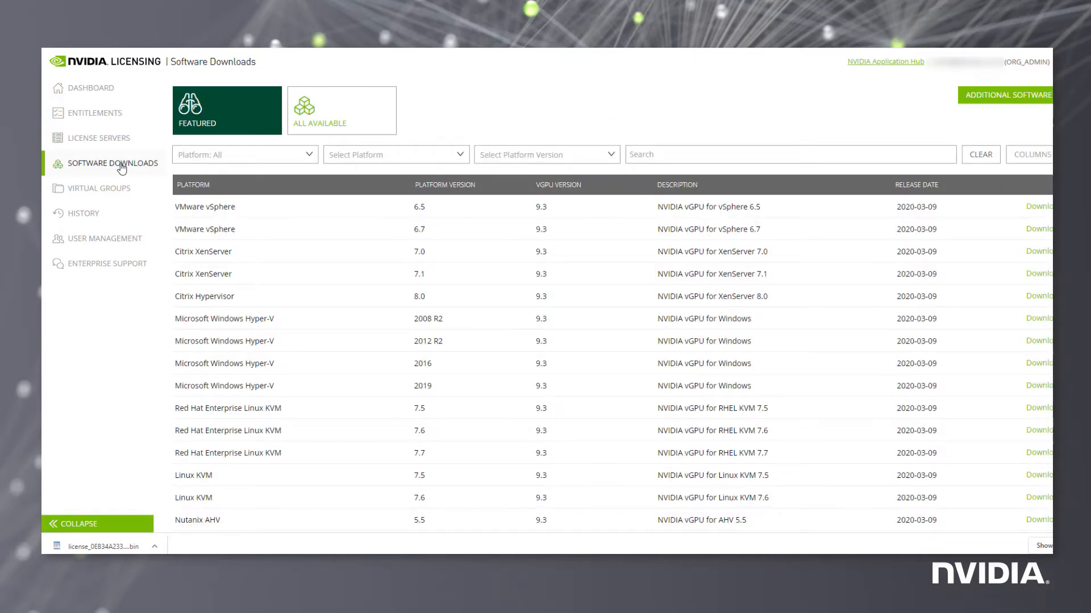
left_click(1033, 95)
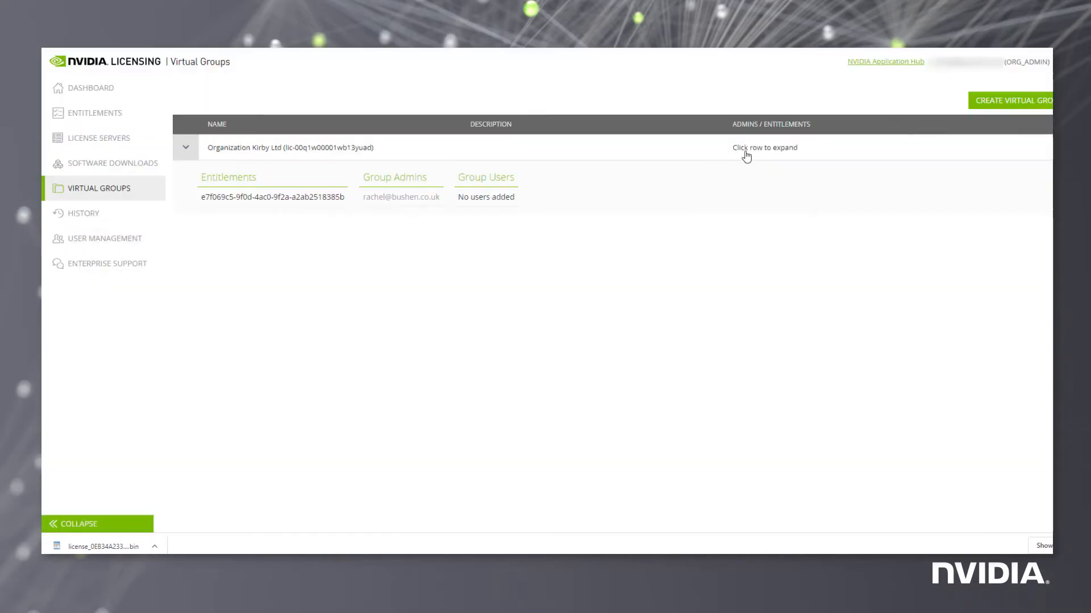
left_click(990, 105)
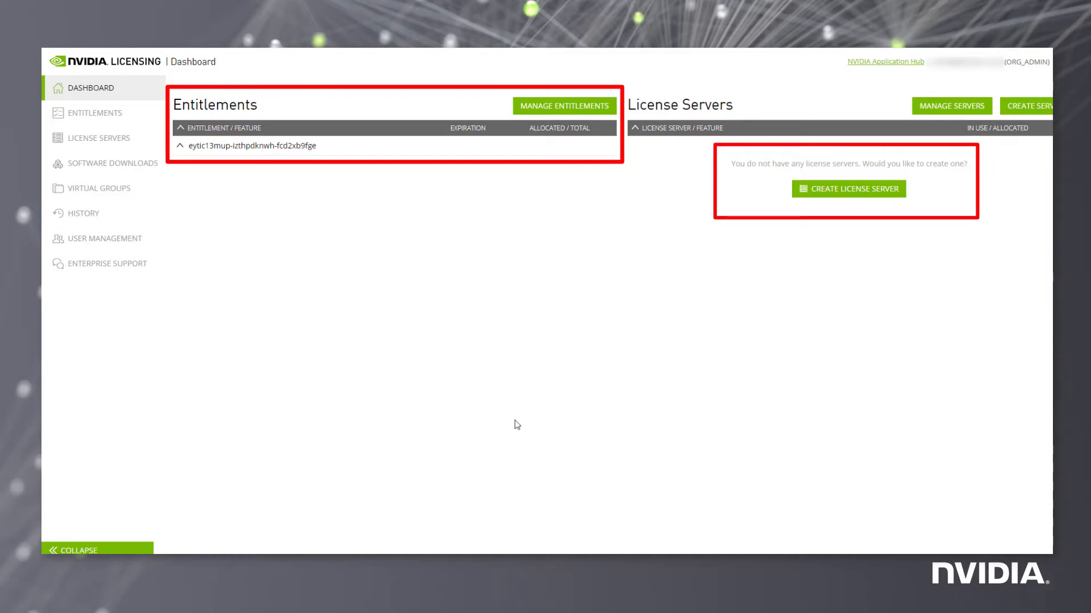
left_click(251, 150)
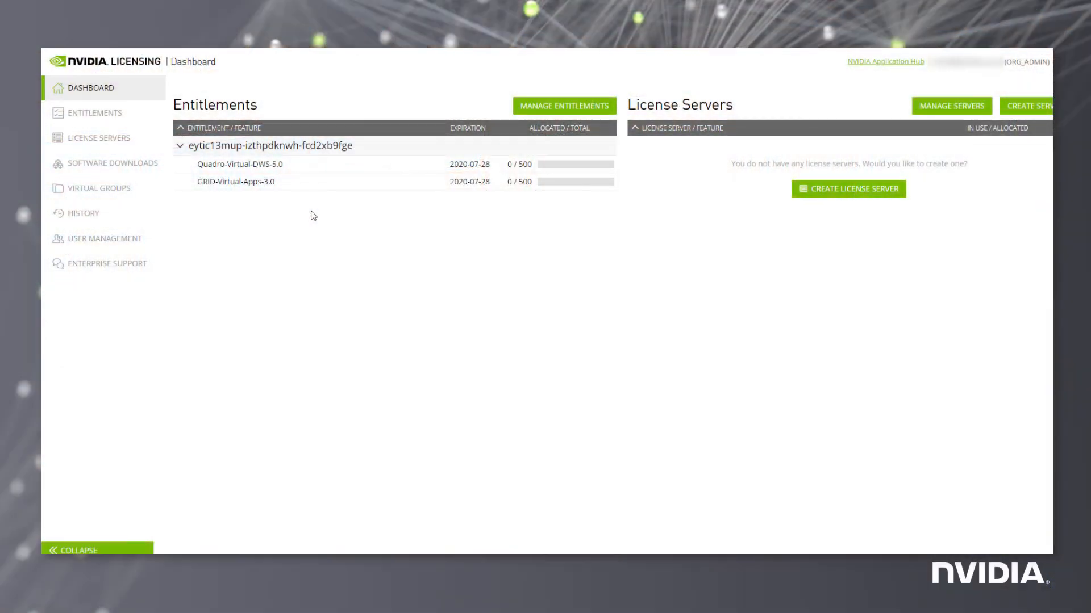
Step: Start a new license server named NVIDIA1 with description "vGPU License Server" and MAC address 0E:B3:4A:23:38:4B
left_click(857, 189)
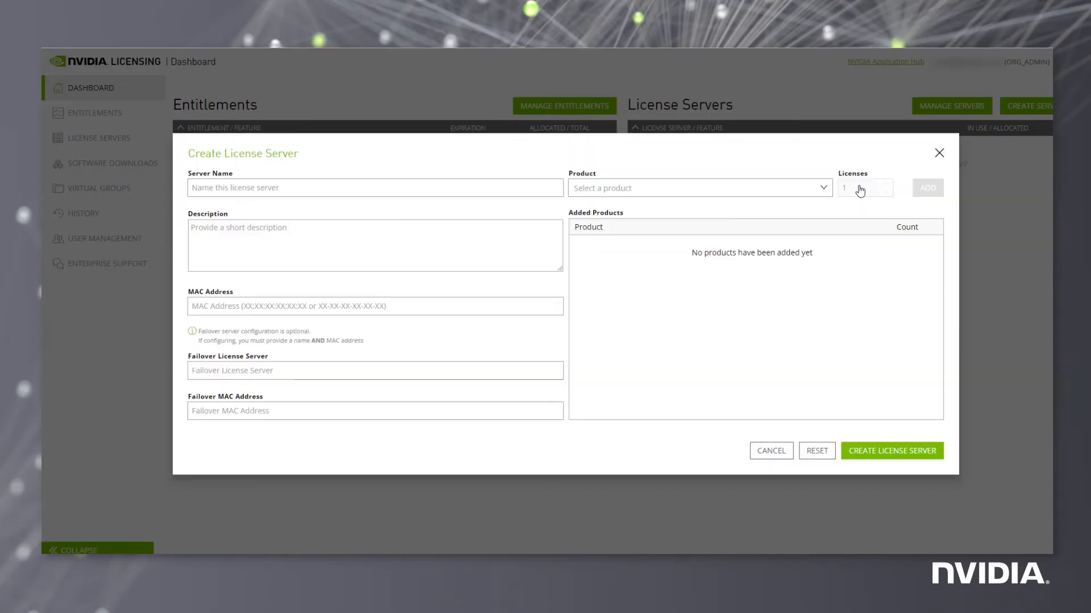
left_click(401, 188)
type("NVIDIA1")
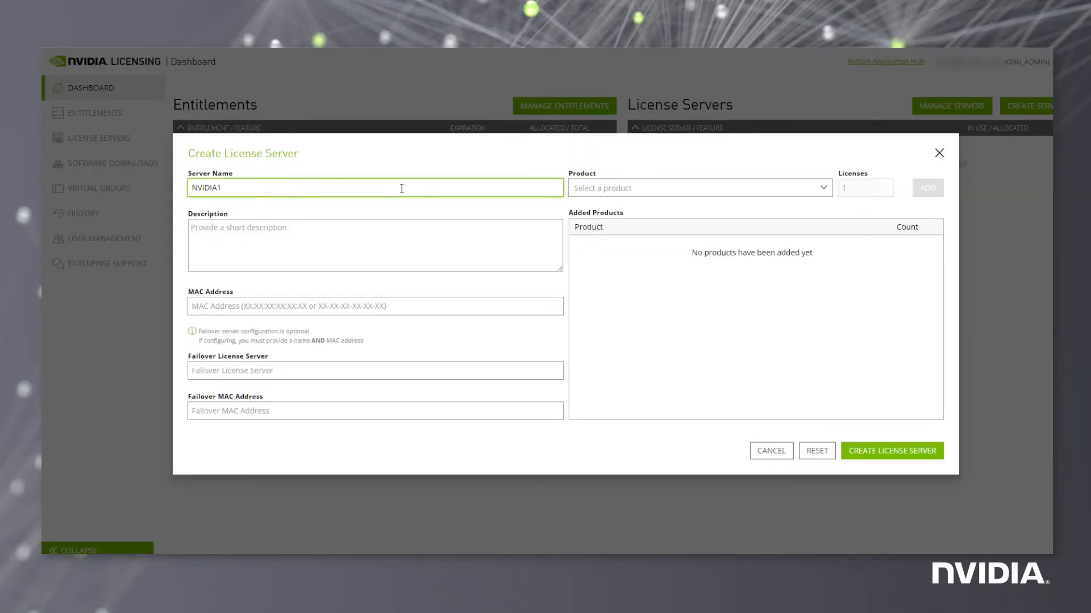
key("Tab")
type("vGPU License Server")
right_click(227, 301)
left_click(260, 367)
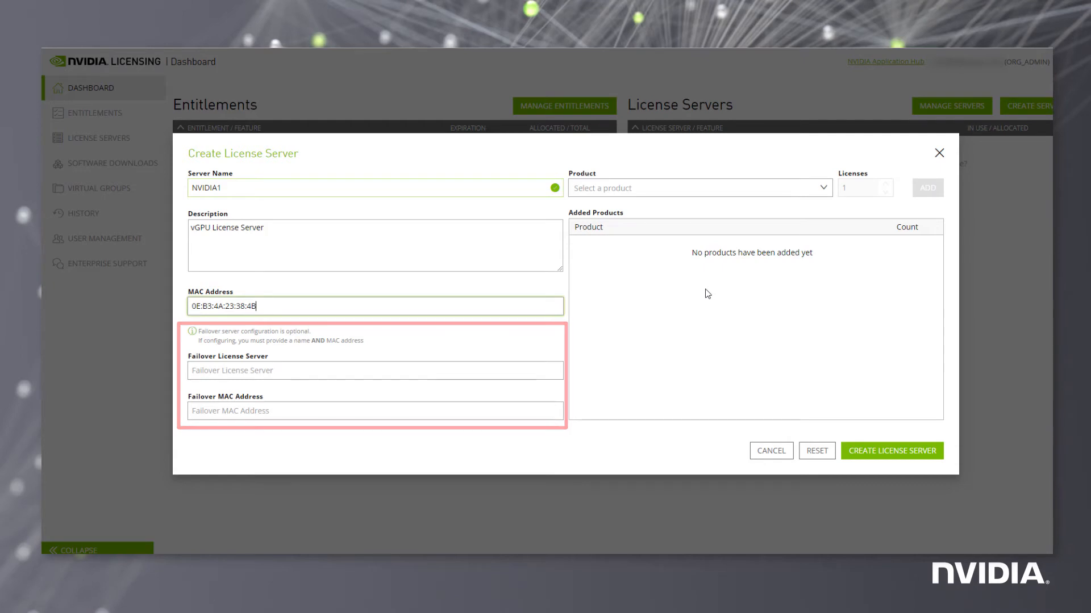
Step: Add 500 GRID-Virtual-Apps-3.0 licenses to the new server and create the license server
left_click(821, 191)
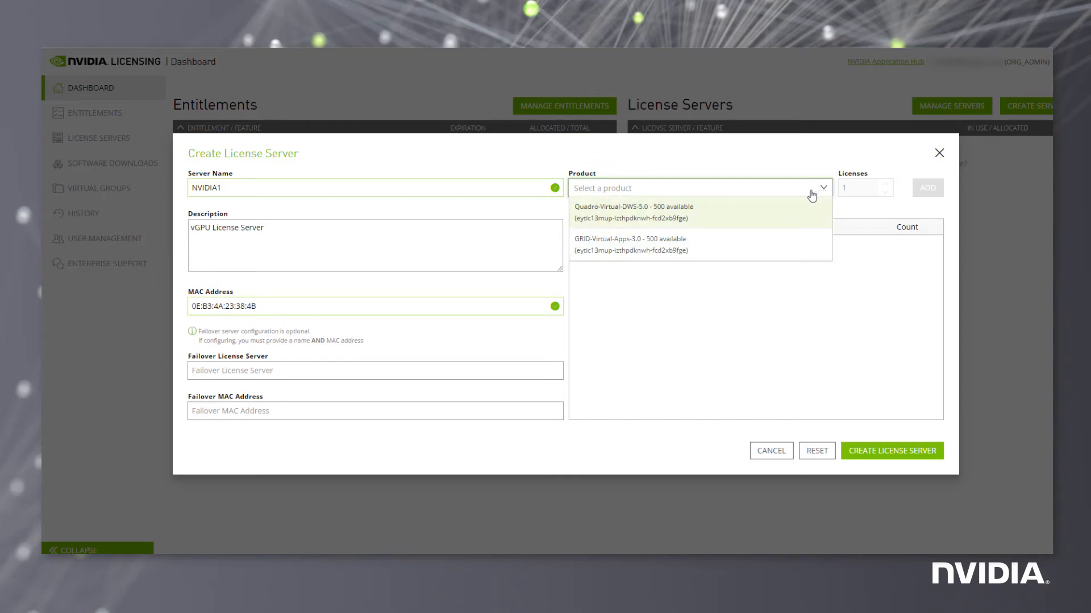
left_click(662, 250)
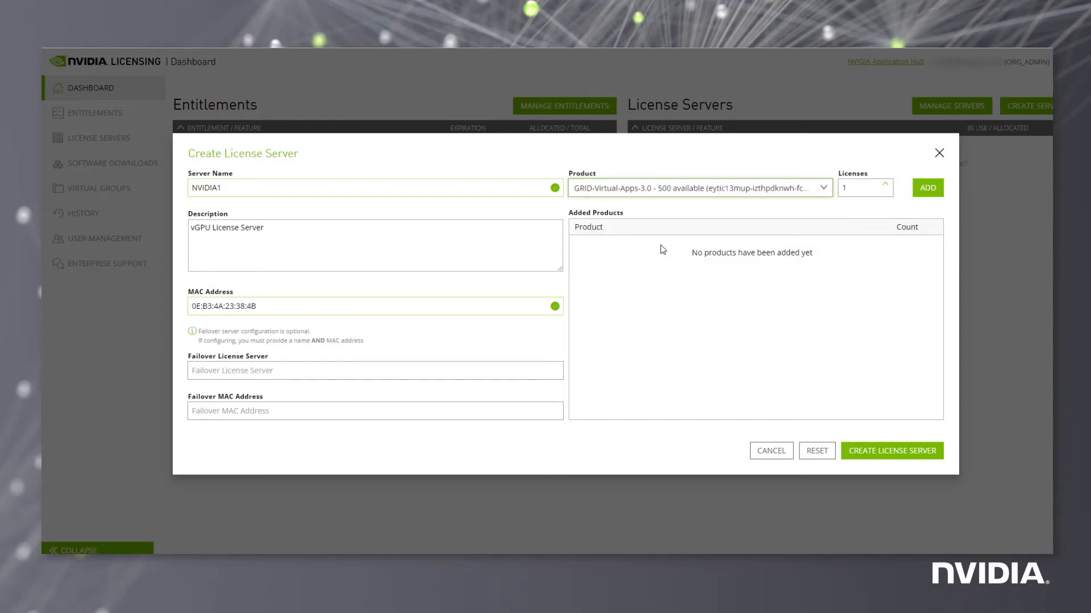
left_click(853, 189)
type("500")
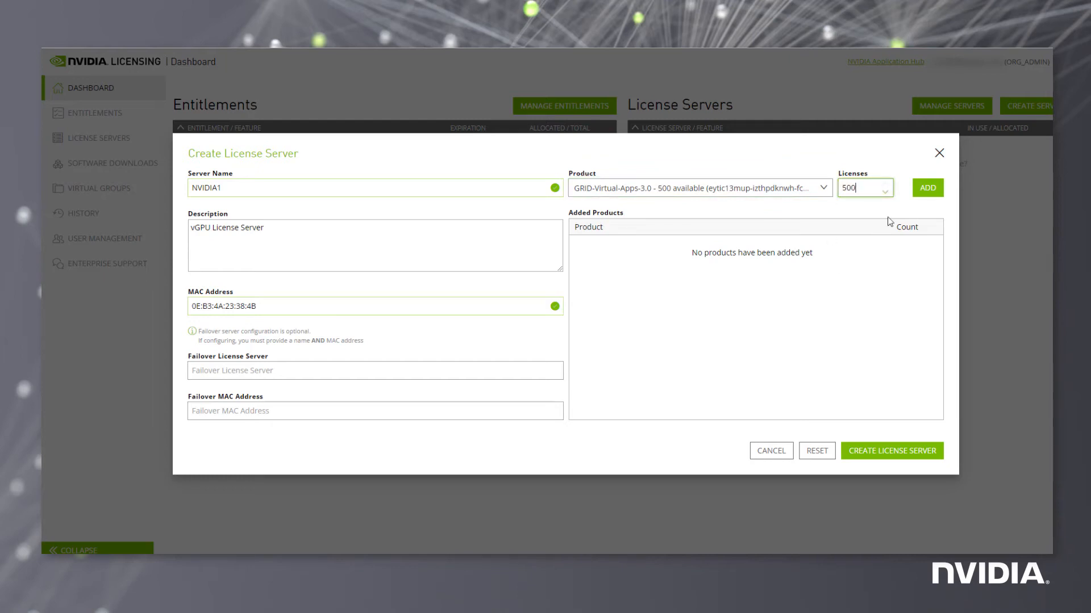
left_click(926, 190)
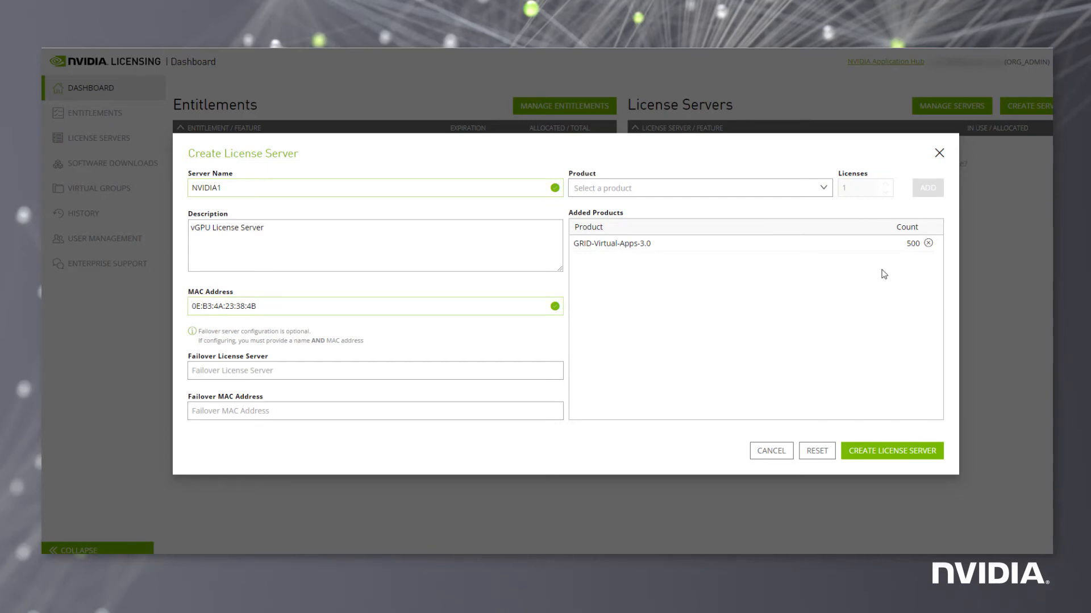
left_click(886, 452)
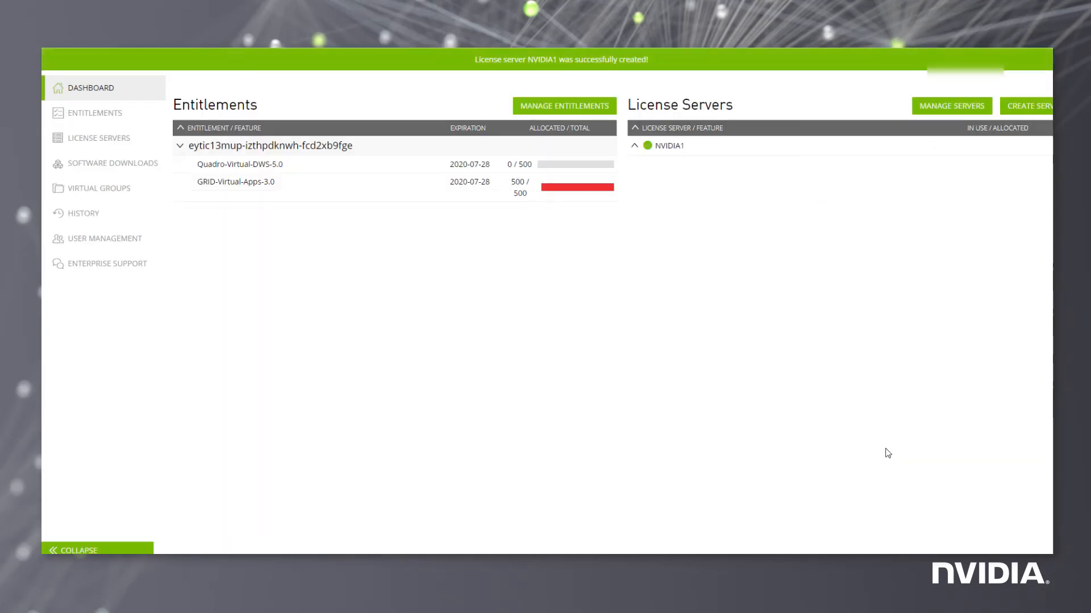
Step: Add 500 Quadro-Virtual-DWS-5.0 licenses as a further feature of the NVIDIA1 license server
left_click(641, 149)
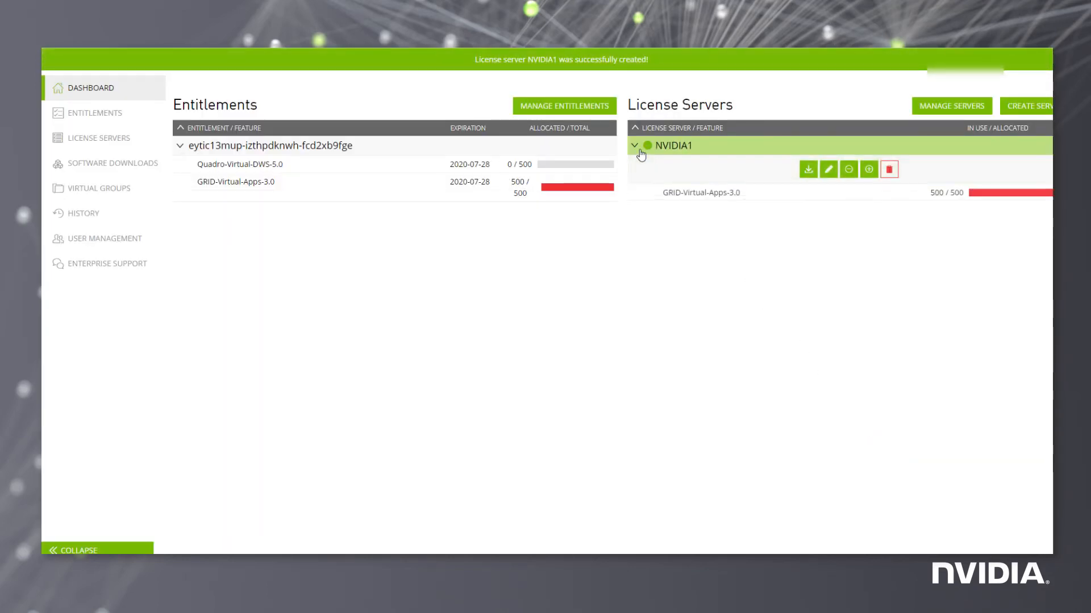
left_click(869, 171)
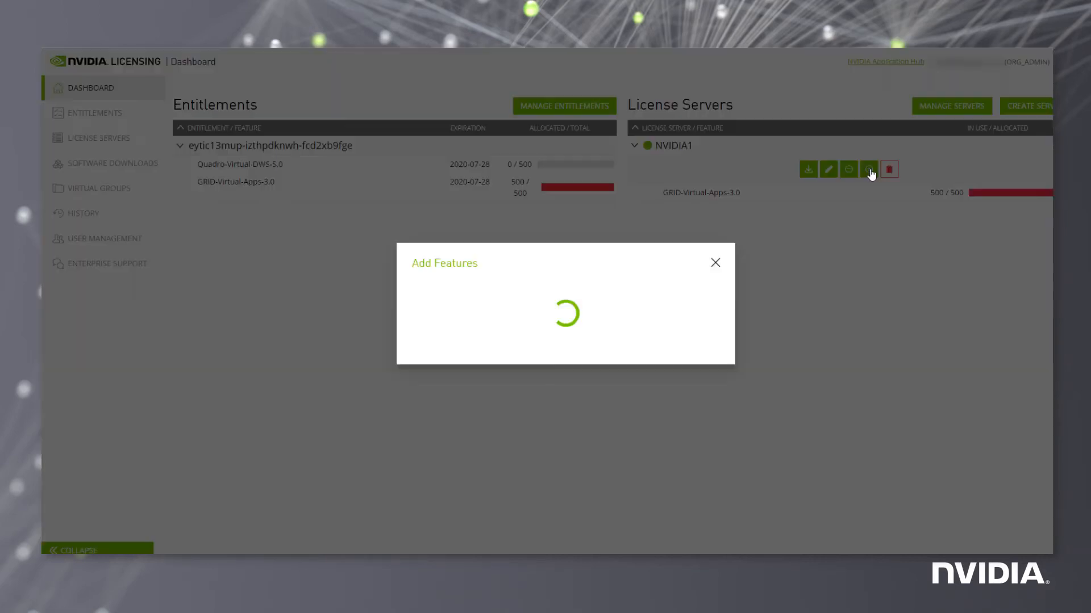
left_click(599, 200)
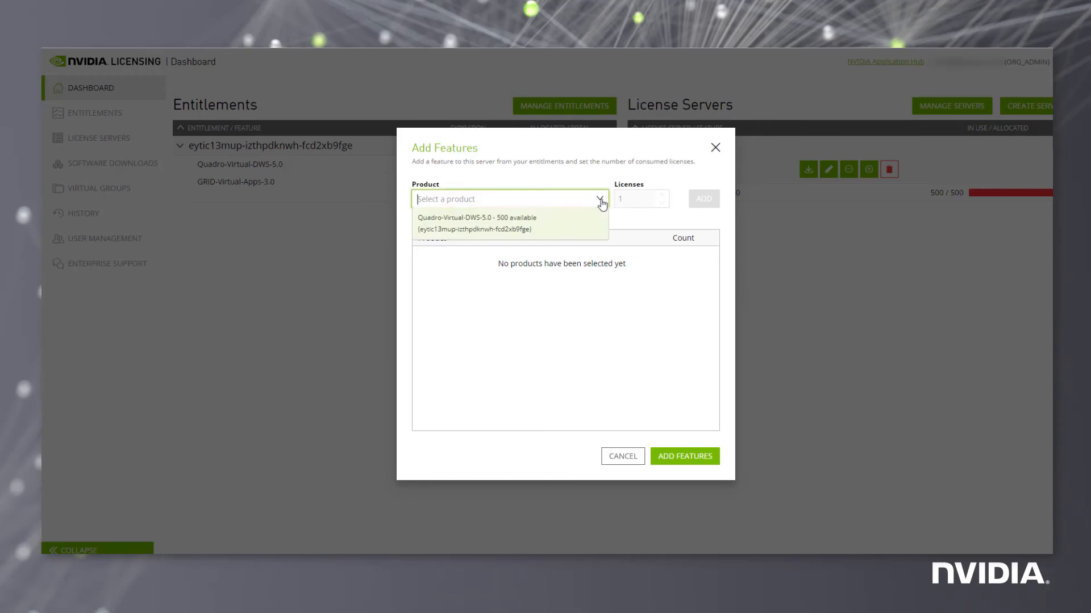
left_click(503, 224)
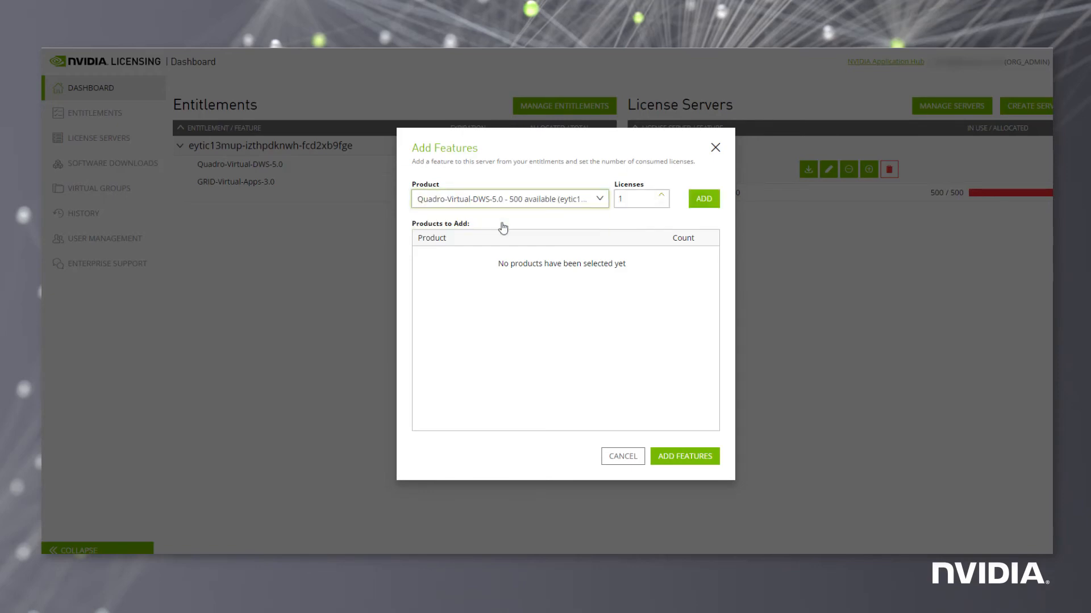
key("Tab")
type("500")
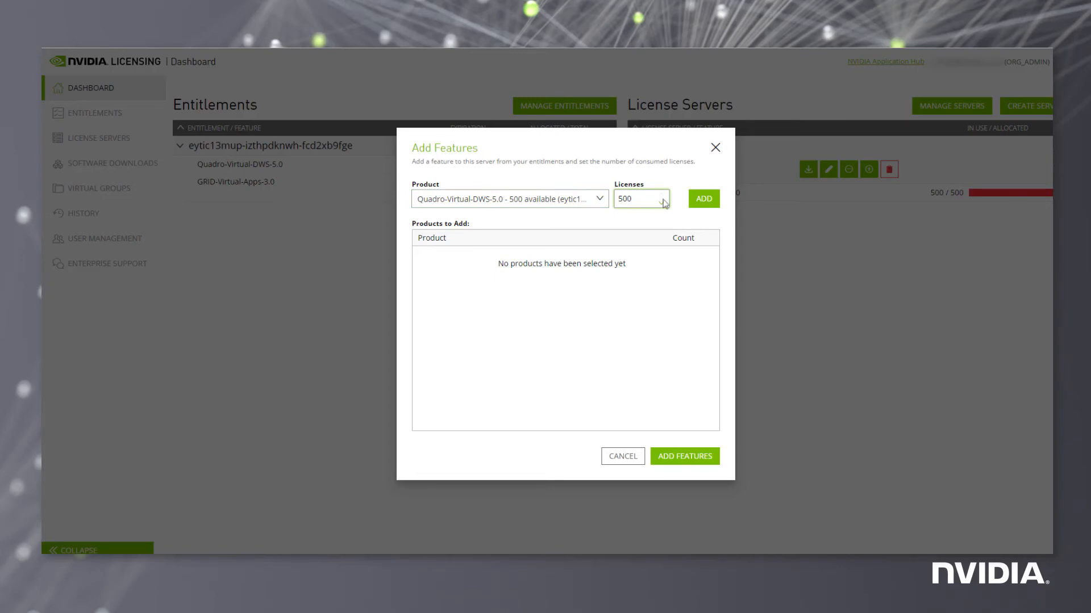
left_click(703, 200)
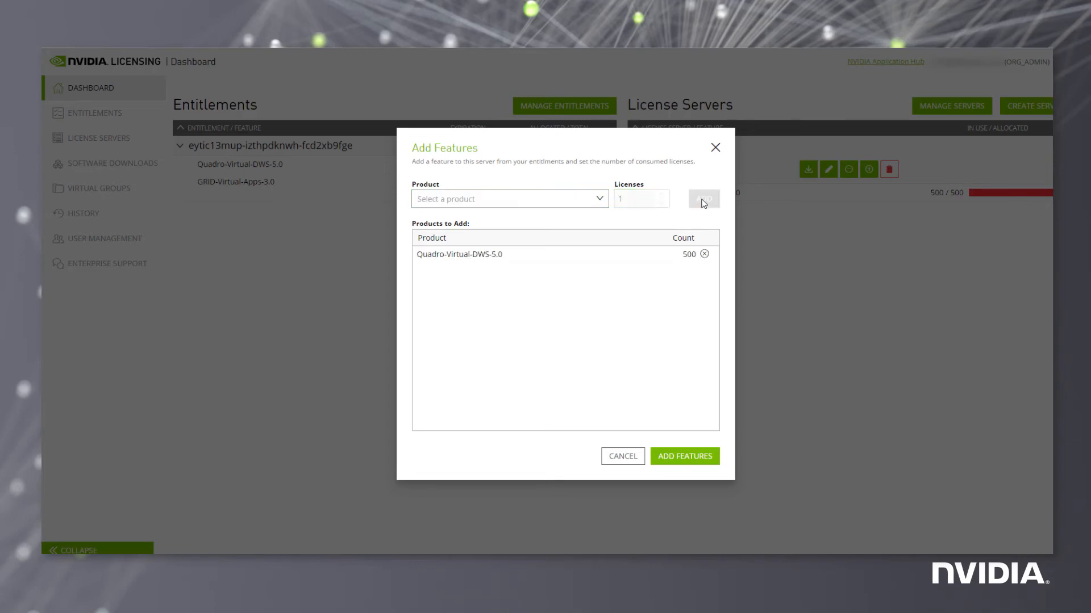
left_click(675, 459)
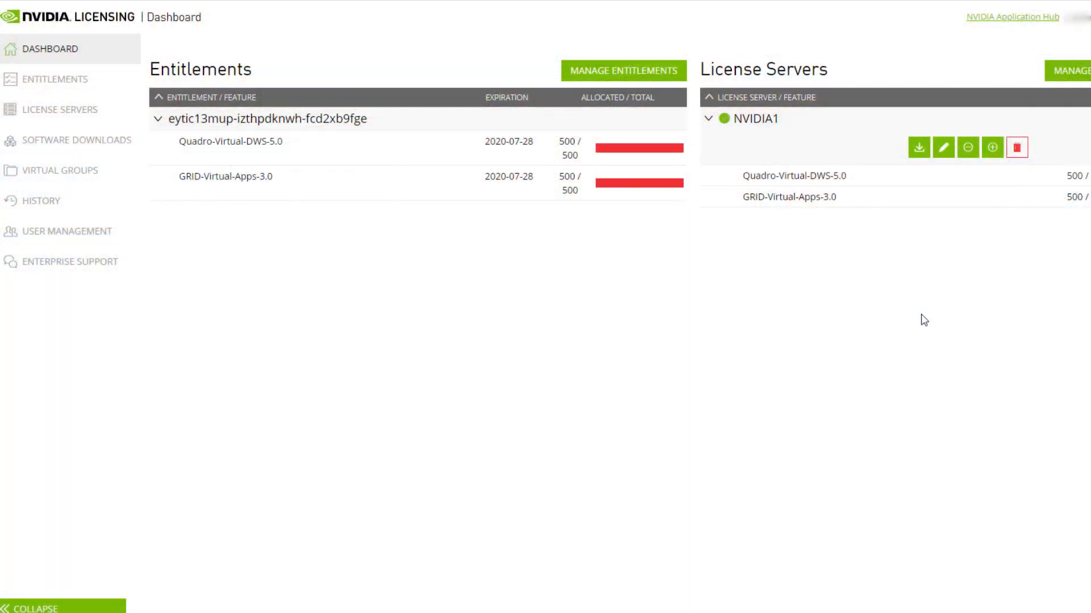
left_click(968, 149)
left_click(717, 181)
left_click(652, 230)
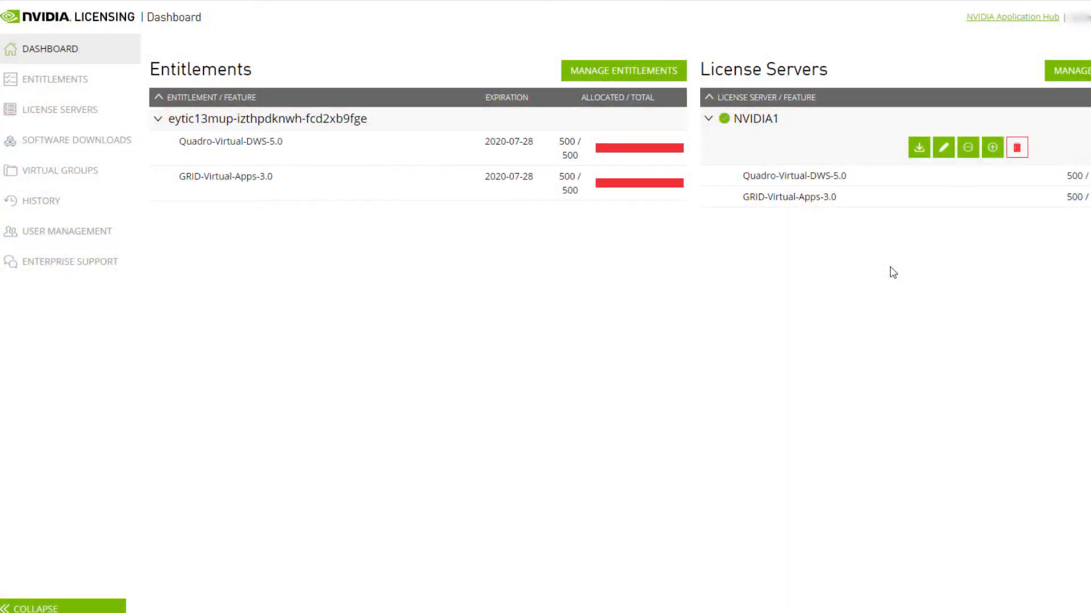
Step: Open the deletion confirmation for the NVIDIA1 license server
left_click(1018, 149)
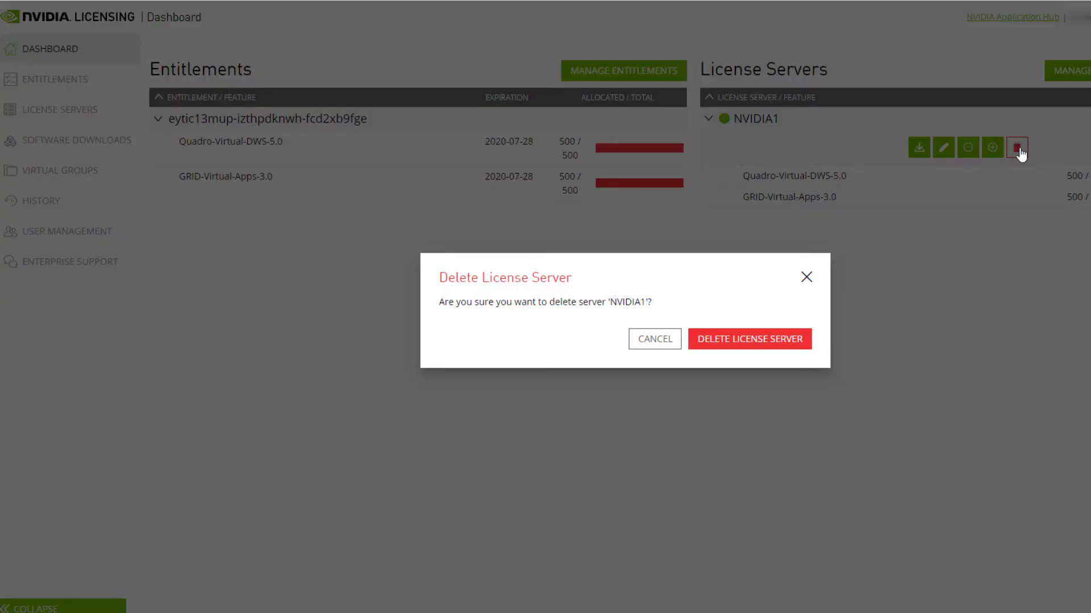